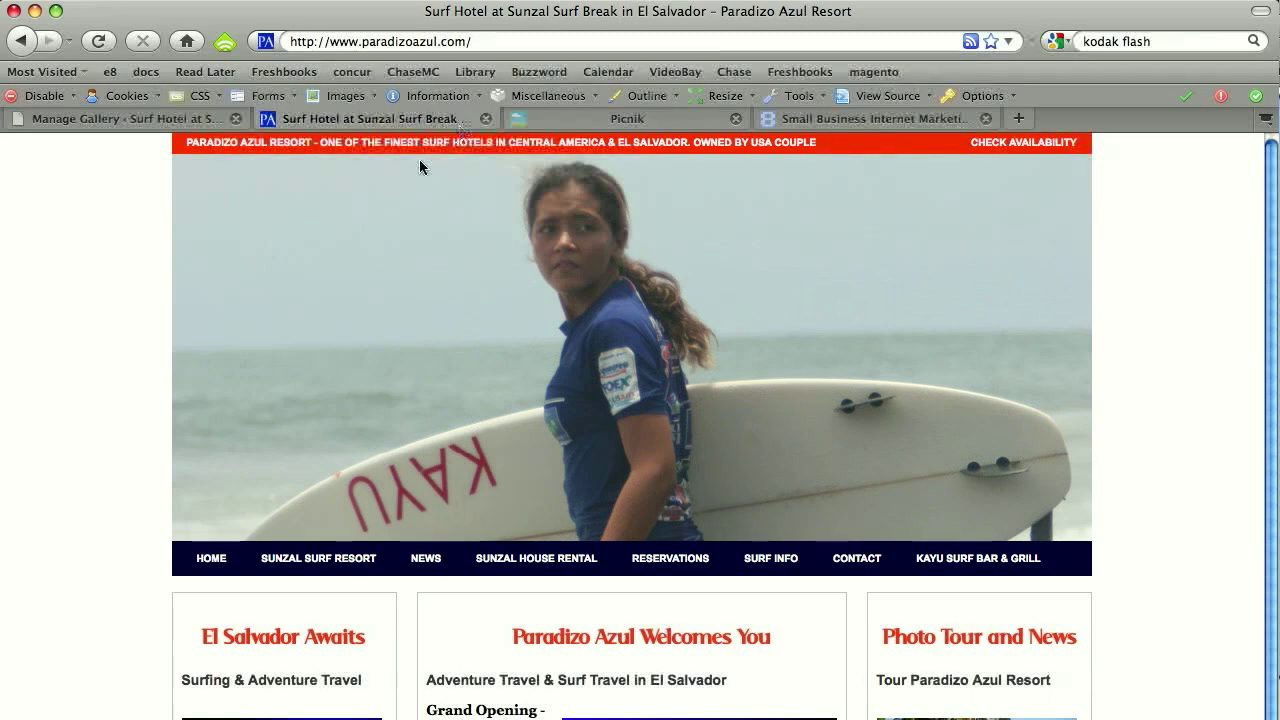
Step: Switch Firefox from the surf hotel site to the Picnik tab
{"action": "left_click", "coordinate": [525, 119]}
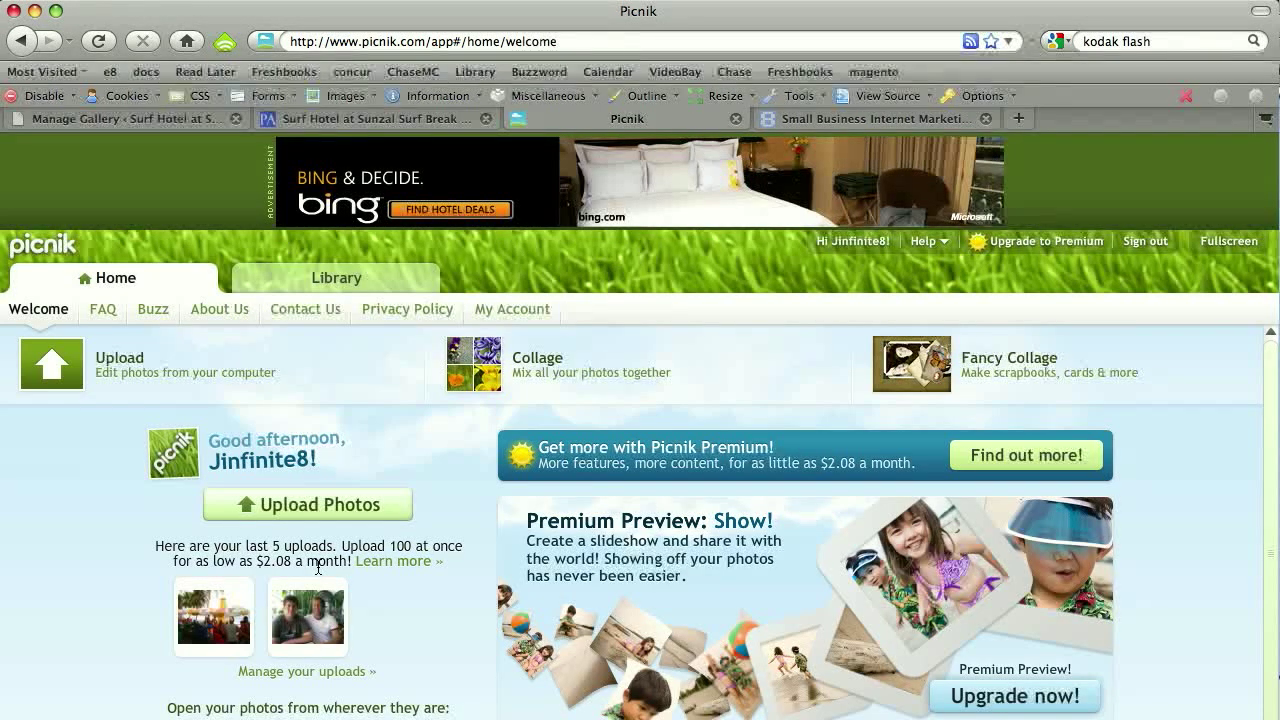
Step: Upload 9.jpg from the Ramjet-photos folder into Picnik
{"action": "left_click", "coordinate": [293, 513]}
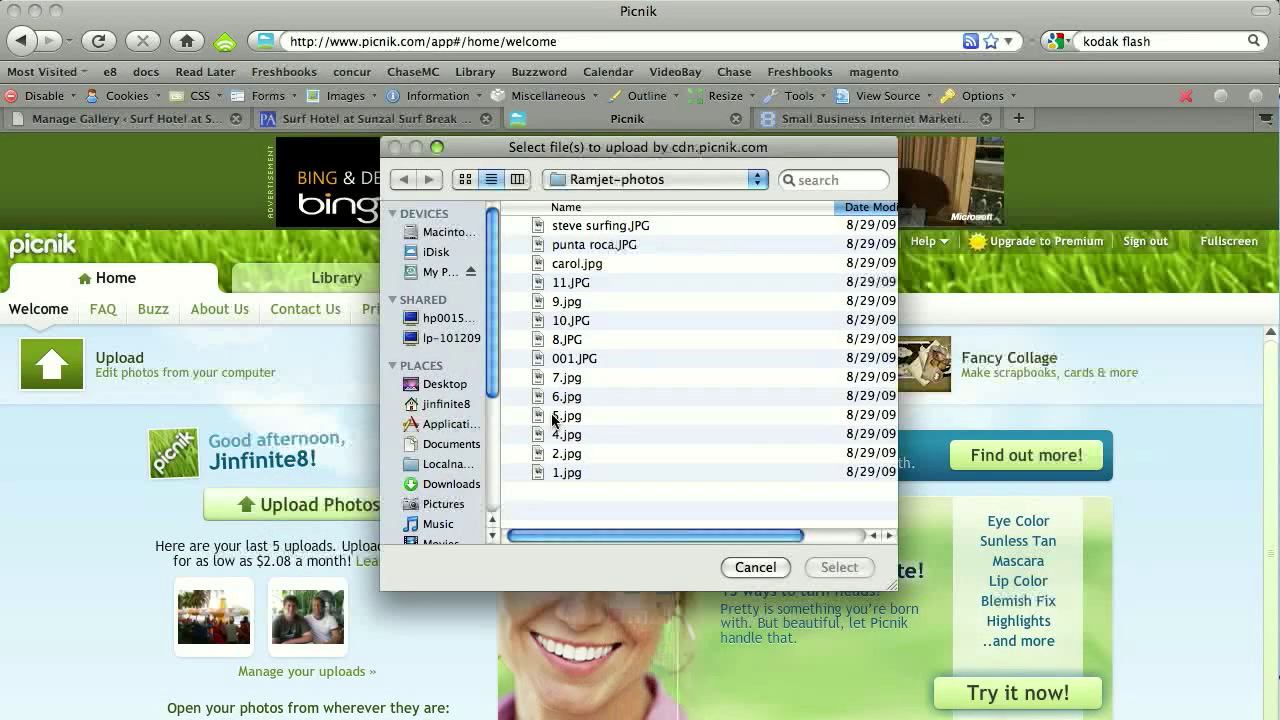
{"action": "left_click", "coordinate": [550, 301]}
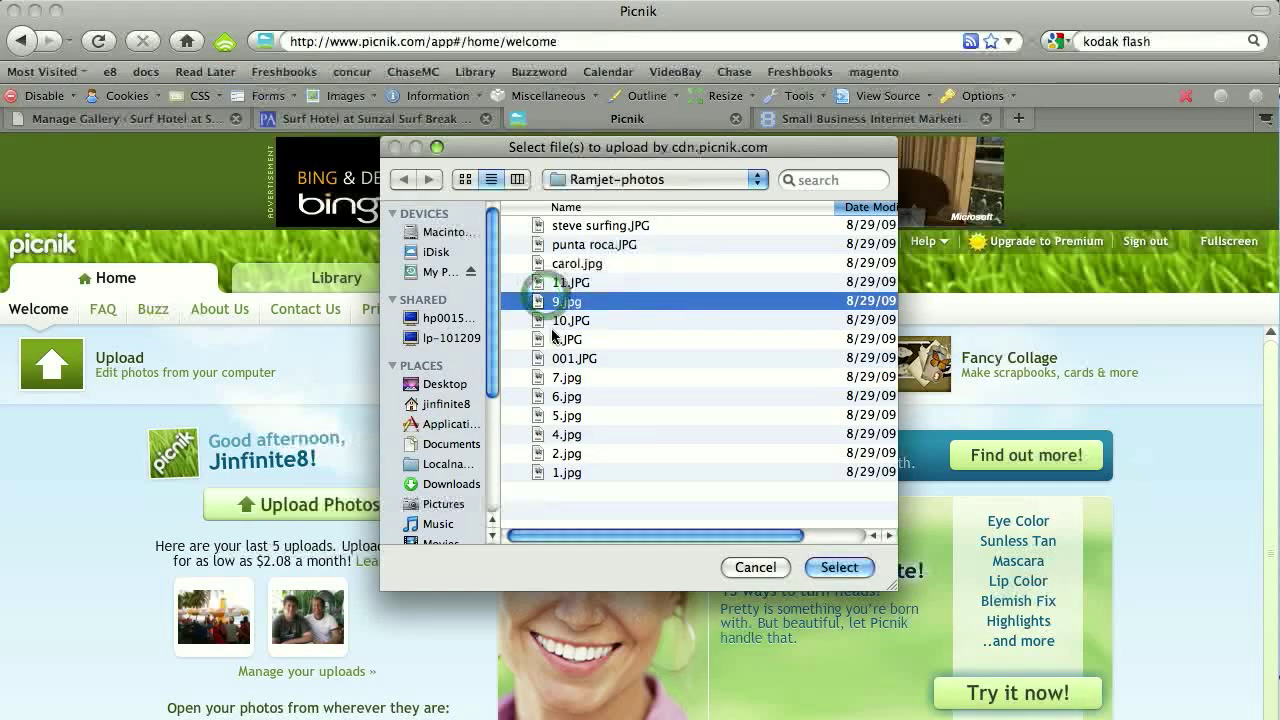
{"action": "left_click", "coordinate": [838, 568]}
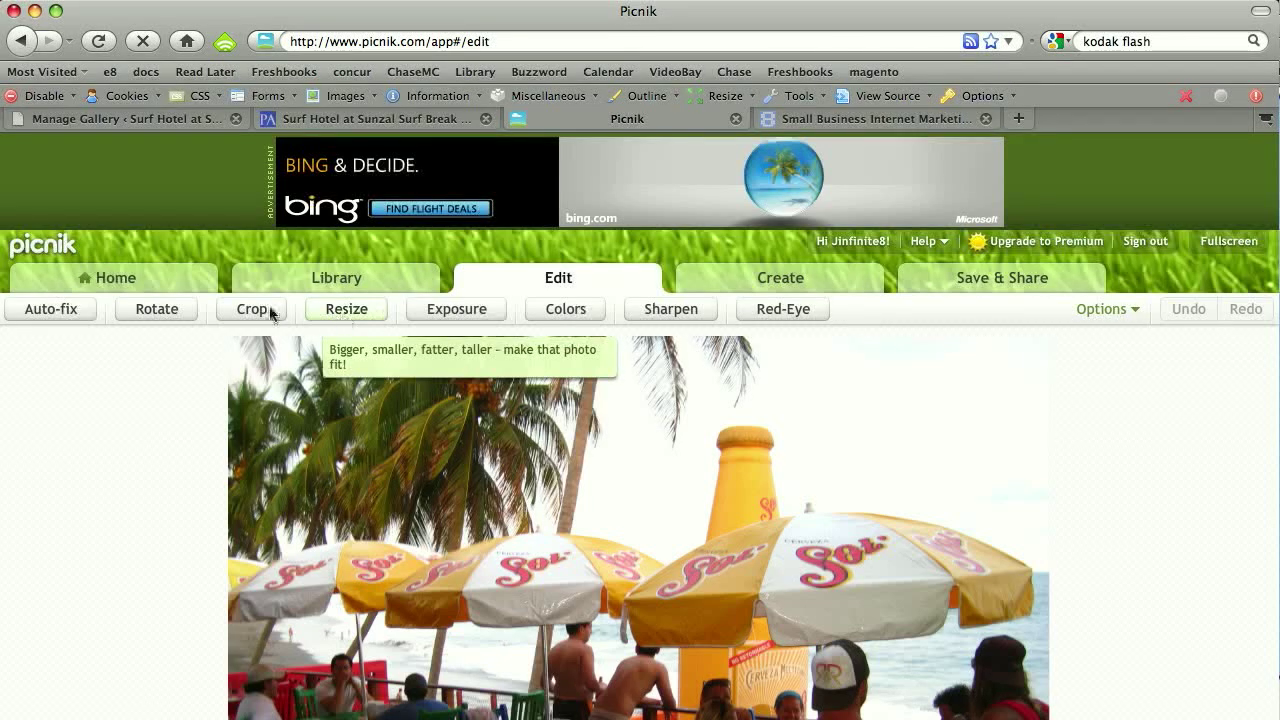
Step: In Resize, enter width 920, try height 400, then retype width 920 to get 920 × 690
{"action": "left_click", "coordinate": [333, 308]}
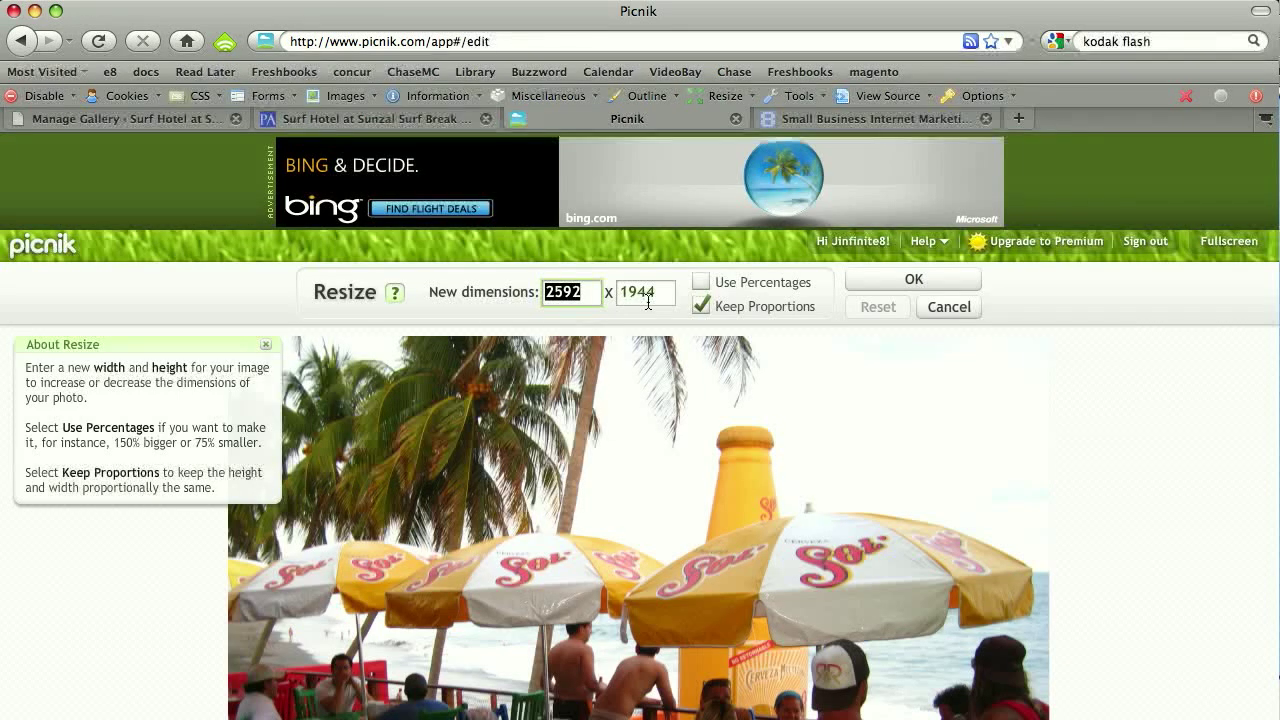
{"action": "type", "text": "920"}
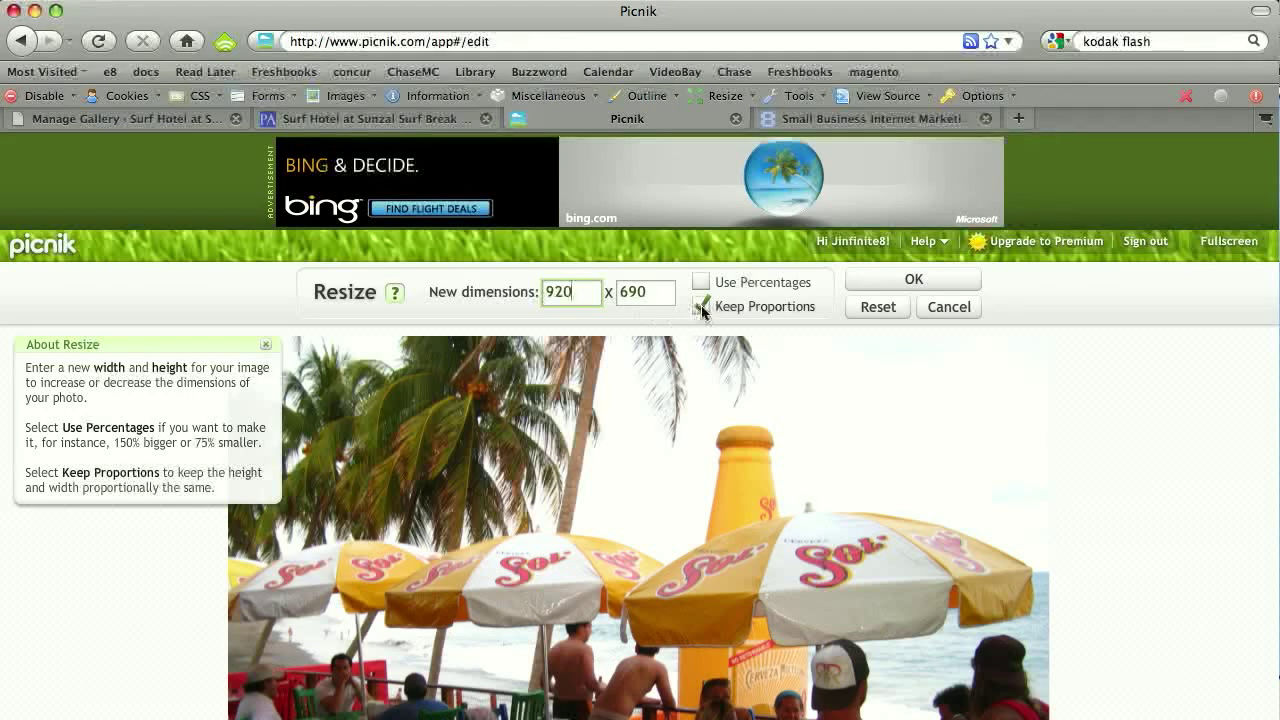
{"action": "double_click", "coordinate": [645, 292]}
{"action": "type", "text": "400"}
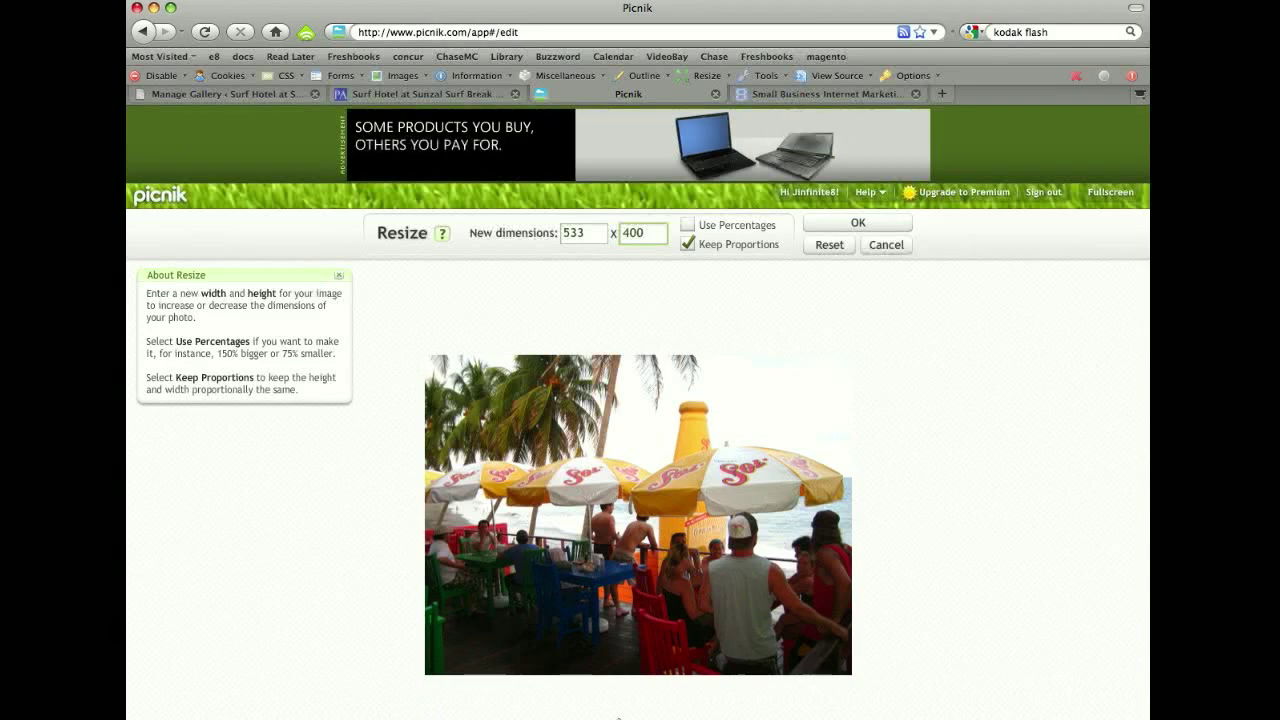
{"action": "double_click", "coordinate": [573, 232]}
{"action": "type", "text": "920"}
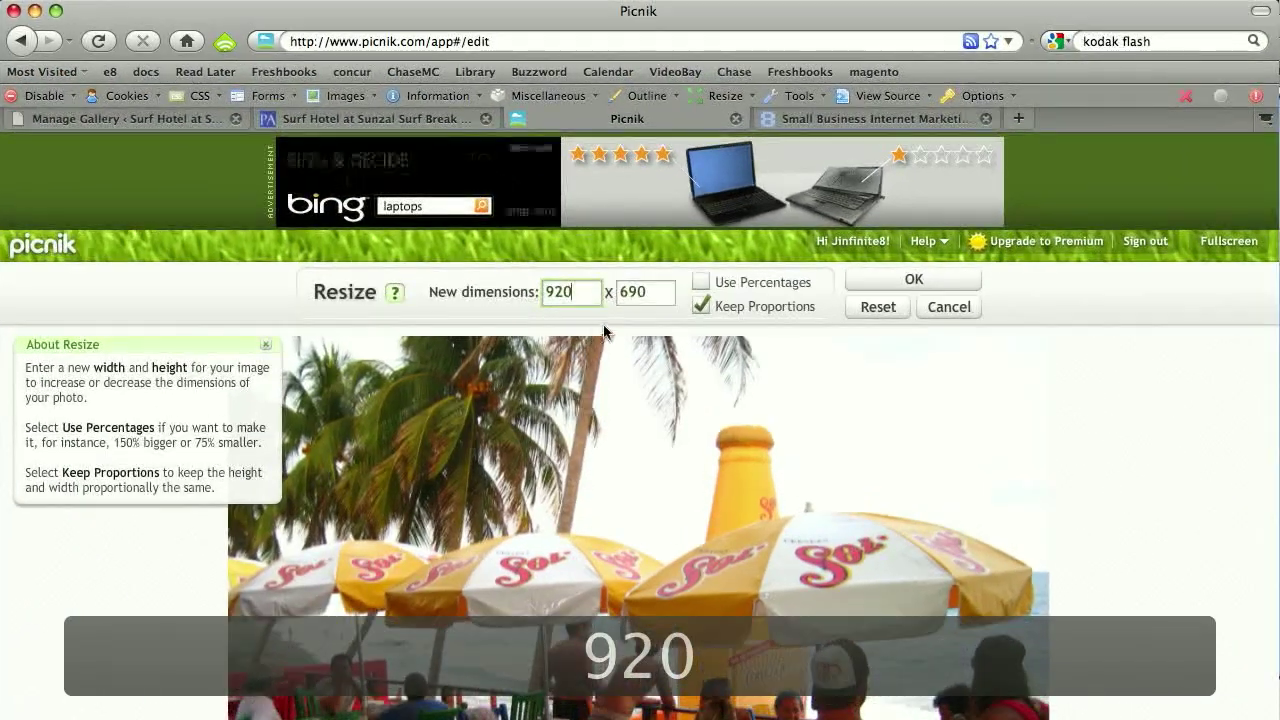
Step: Try height 400 unlocked, then relock proportions and apply a 920 × 690 resize
{"action": "left_click", "coordinate": [700, 306]}
{"action": "left_click", "coordinate": [645, 292]}
{"action": "double_click", "coordinate": [640, 292]}
{"action": "type", "text": "400"}
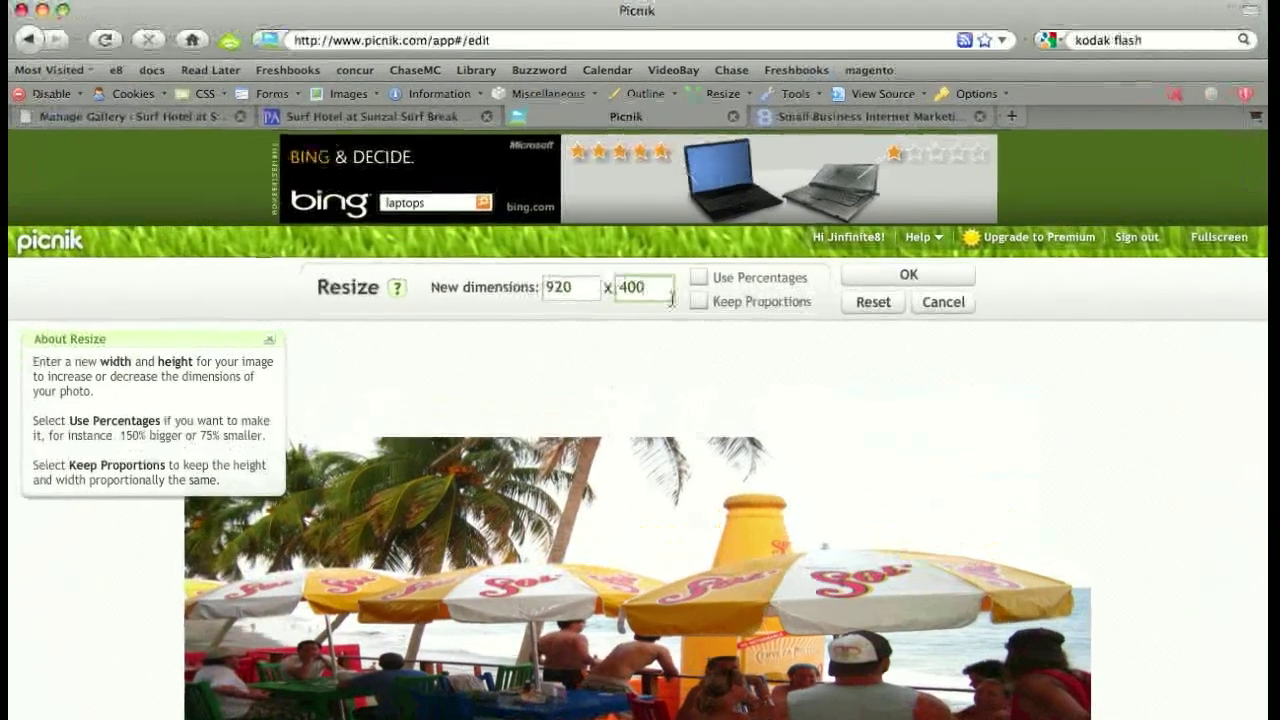
{"action": "left_click", "coordinate": [687, 256]}
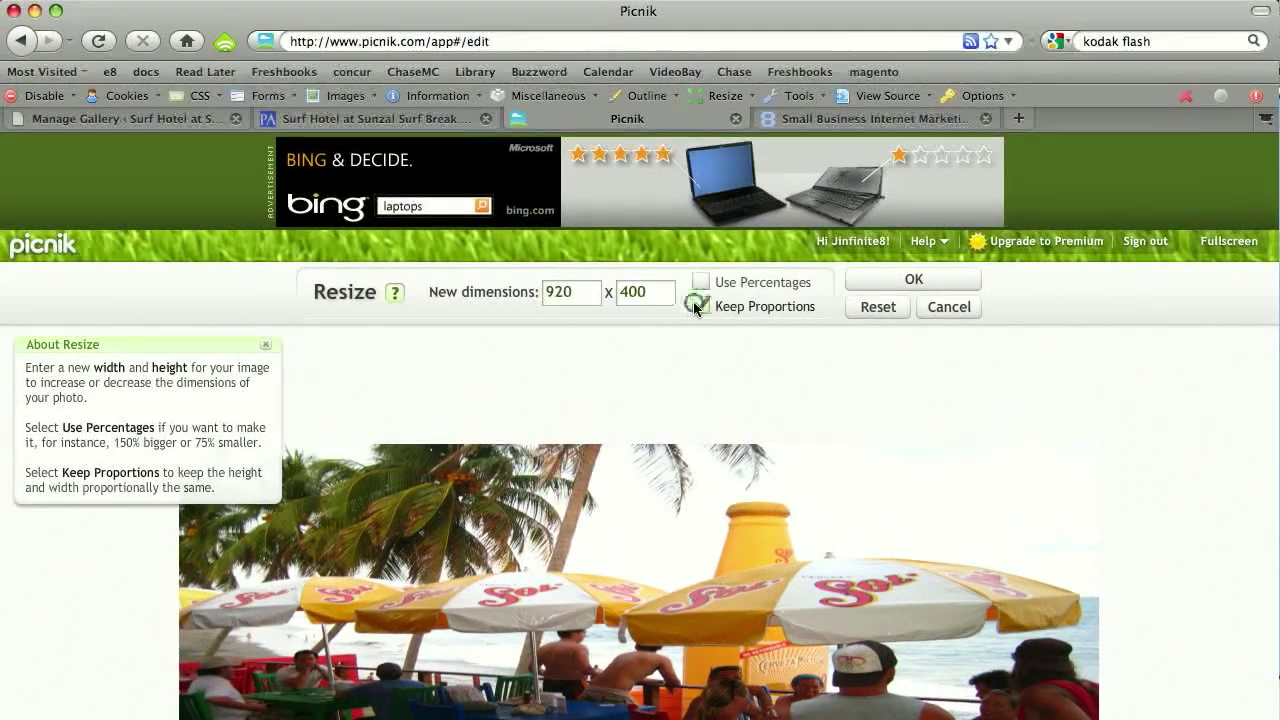
{"action": "double_click", "coordinate": [550, 291]}
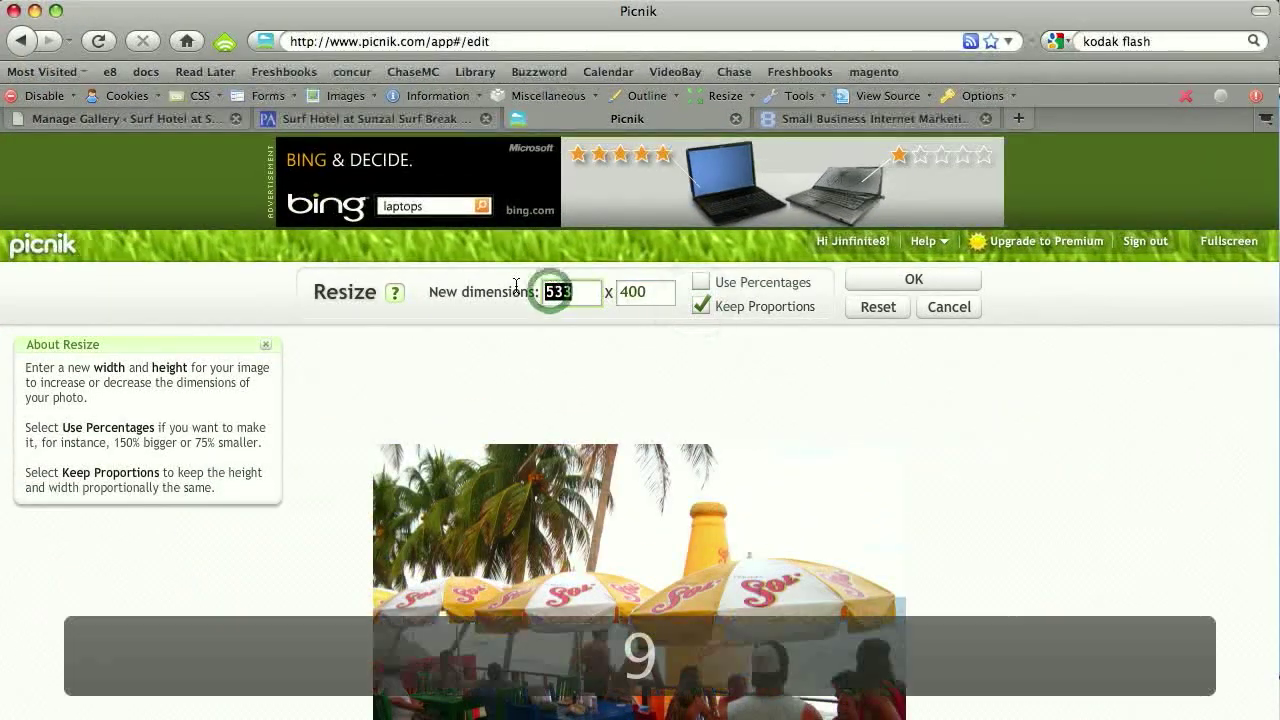
{"action": "type", "text": "920"}
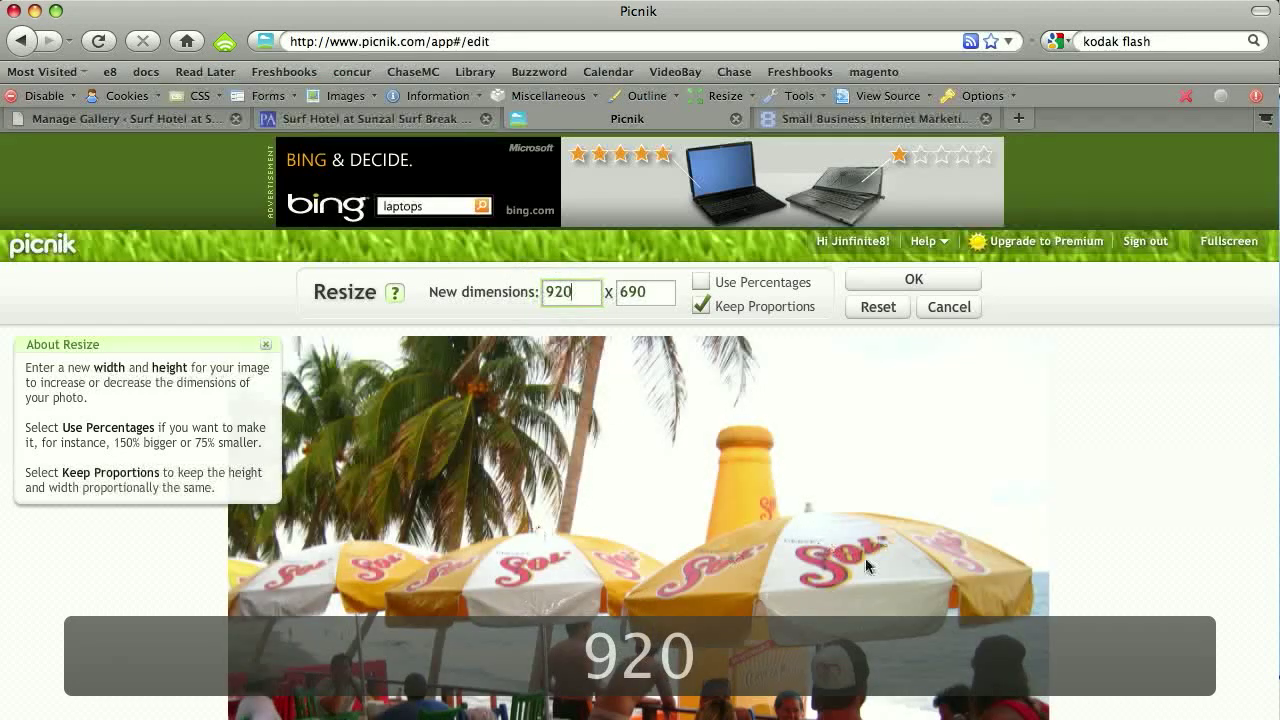
{"action": "left_click", "coordinate": [910, 280]}
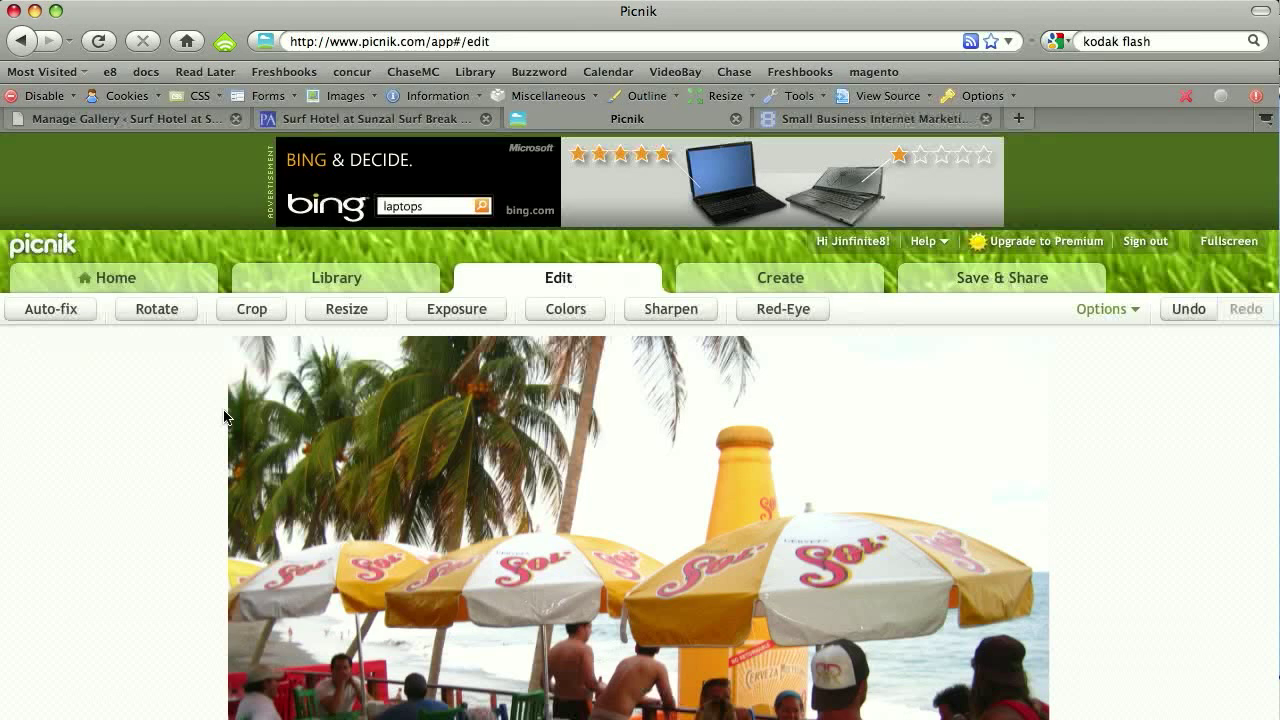
Step: Crop the photo to 920 × 400, positioned low to trim the upper sky and palms
{"action": "left_click", "coordinate": [252, 310]}
{"action": "left_click_drag", "start_coordinate": [364, 444], "coordinate": [226, 448]}
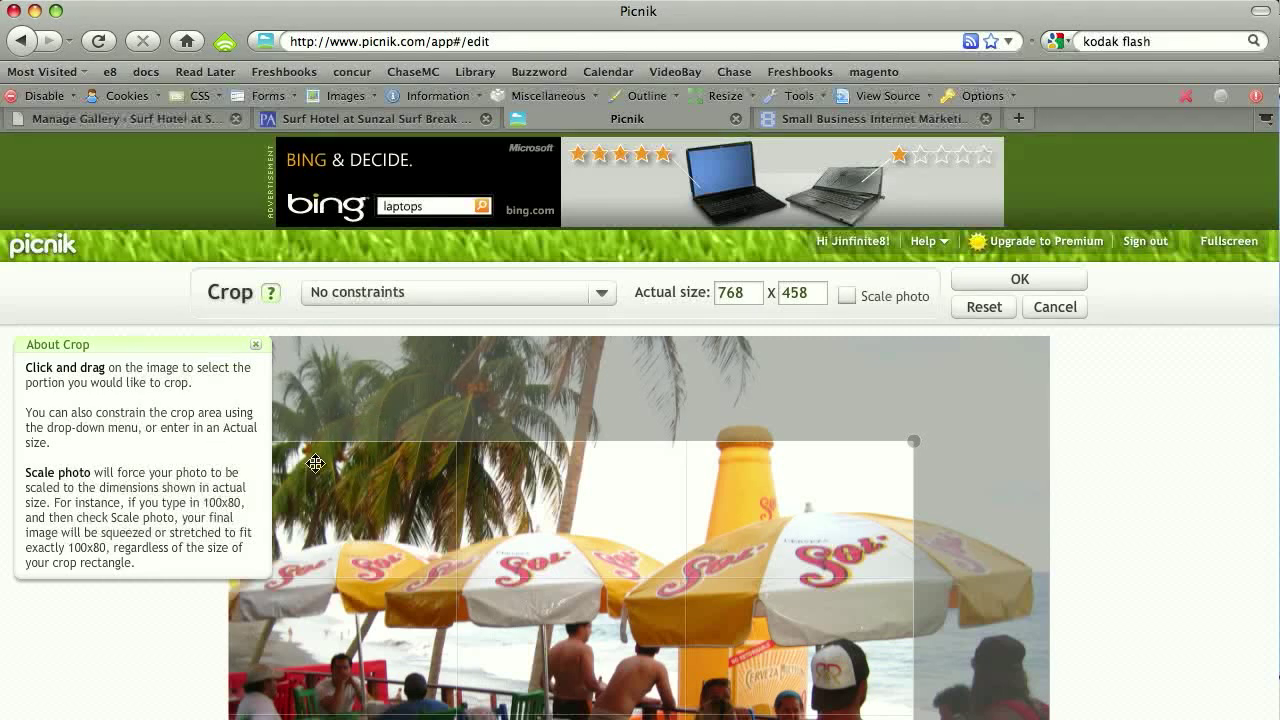
{"action": "left_click_drag", "start_coordinate": [905, 440], "coordinate": [1050, 439]}
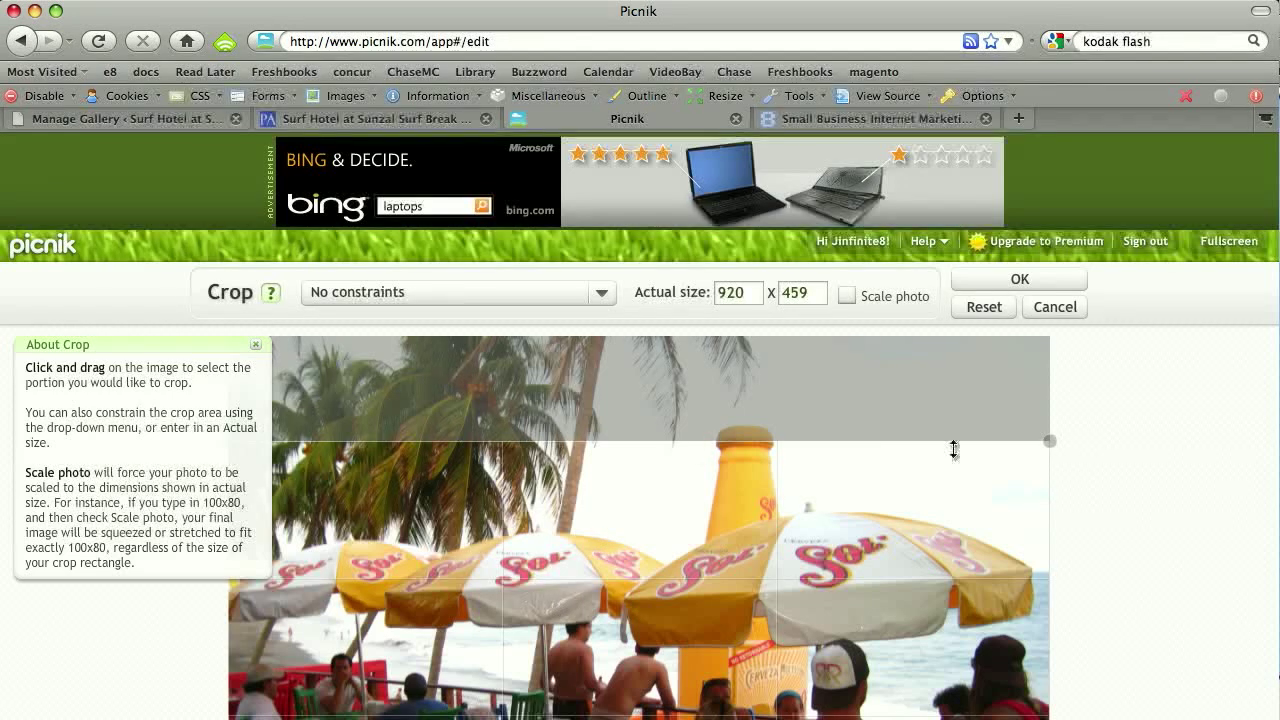
{"action": "left_click_drag", "start_coordinate": [1048, 441], "coordinate": [1049, 467]}
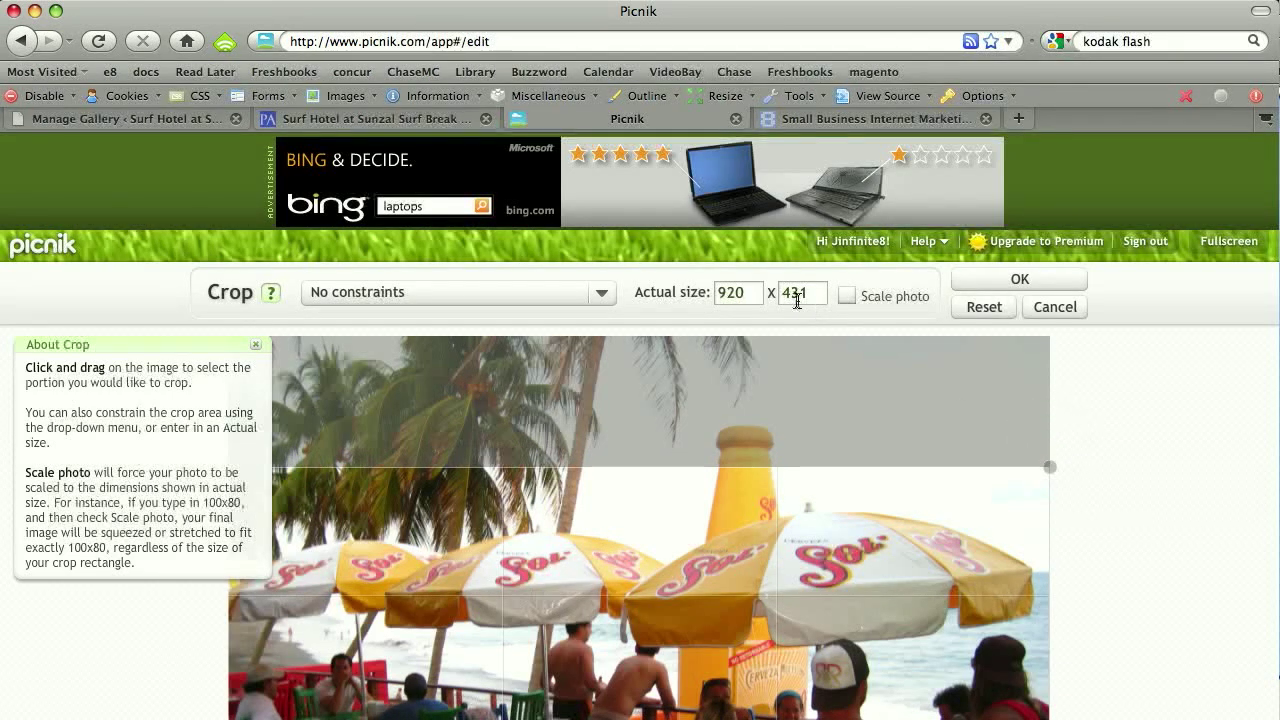
{"action": "left_click_drag", "start_coordinate": [1050, 468], "coordinate": [1050, 497]}
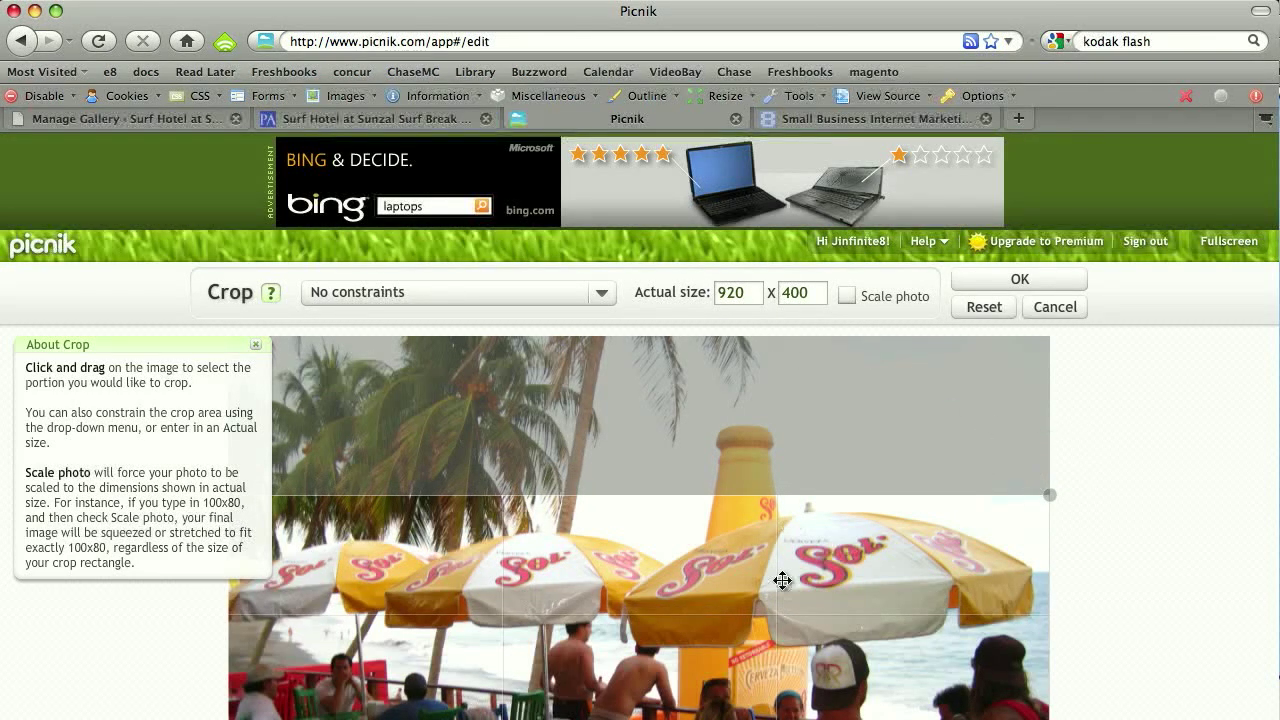
{"action": "left_click_drag", "start_coordinate": [615, 676], "coordinate": [608, 621]}
{"action": "left_click_drag", "start_coordinate": [608, 620], "coordinate": [605, 698]}
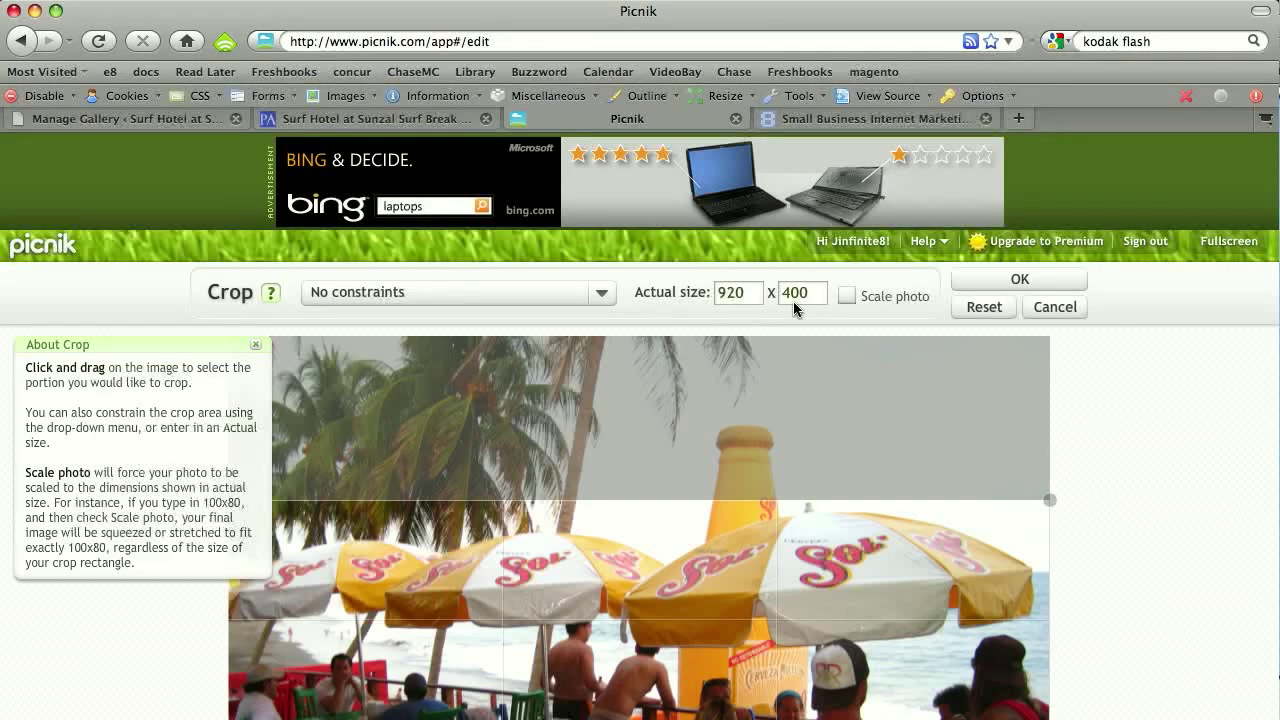
{"action": "left_click", "coordinate": [978, 281]}
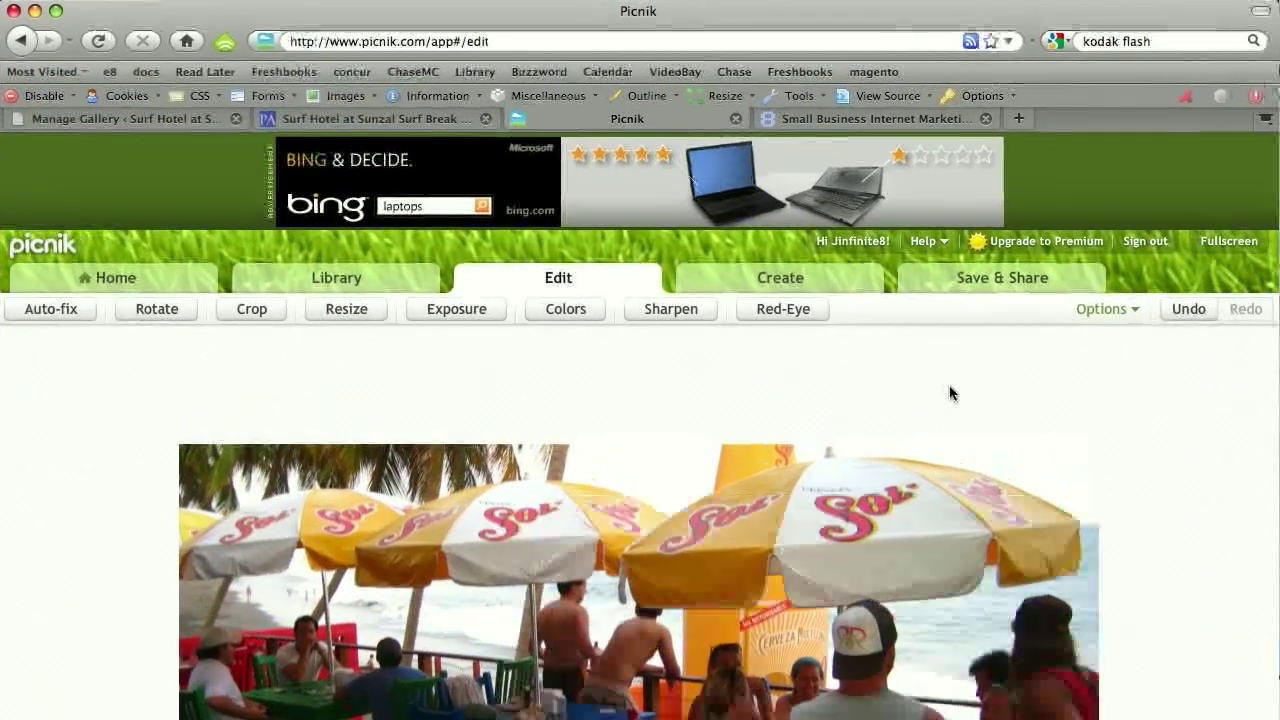
Step: On the save-to-computer page, name the file 'Paradizo Azul Kayu Surf Bar'
{"action": "left_click", "coordinate": [968, 287]}
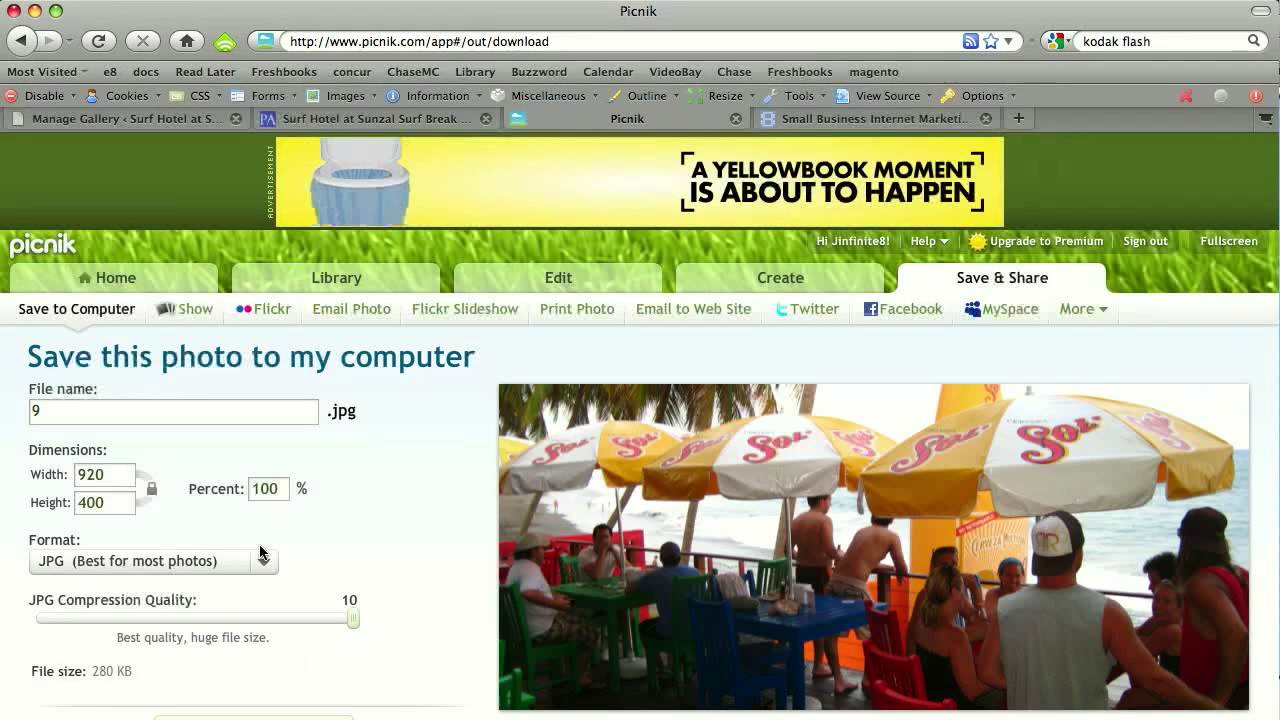
{"action": "double_click", "coordinate": [56, 409]}
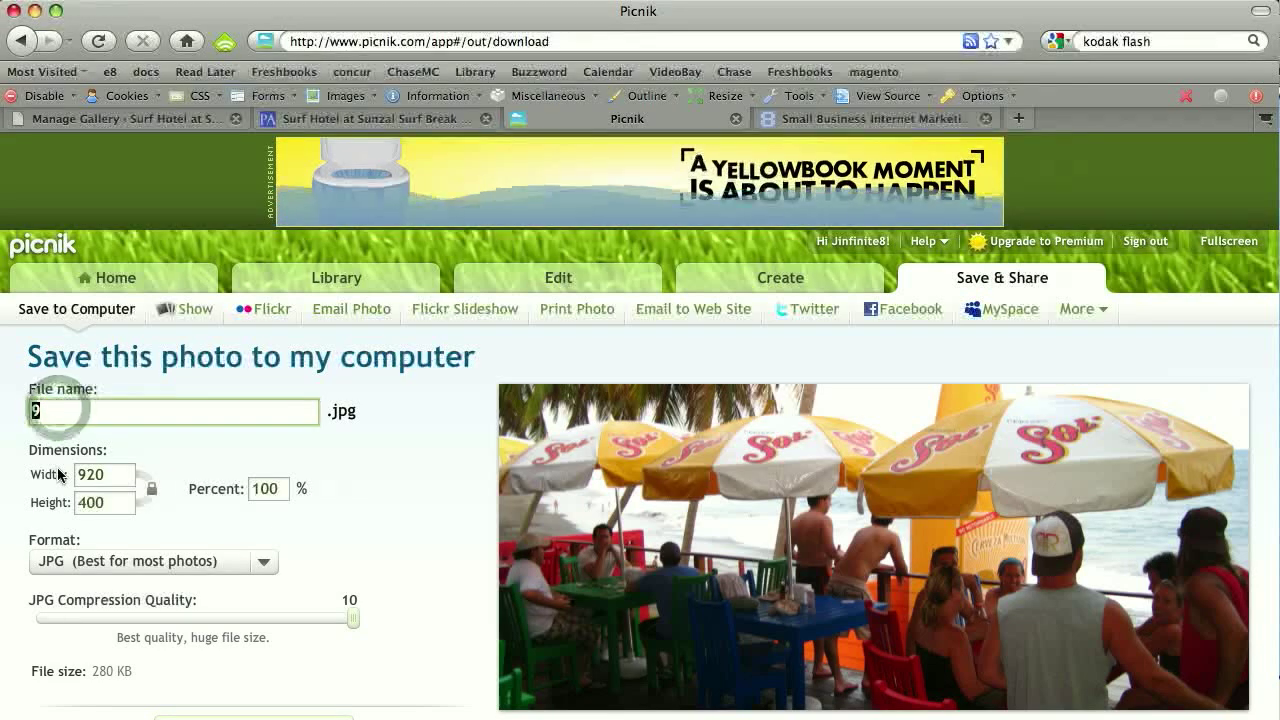
{"action": "type", "text": "Paradizo"}
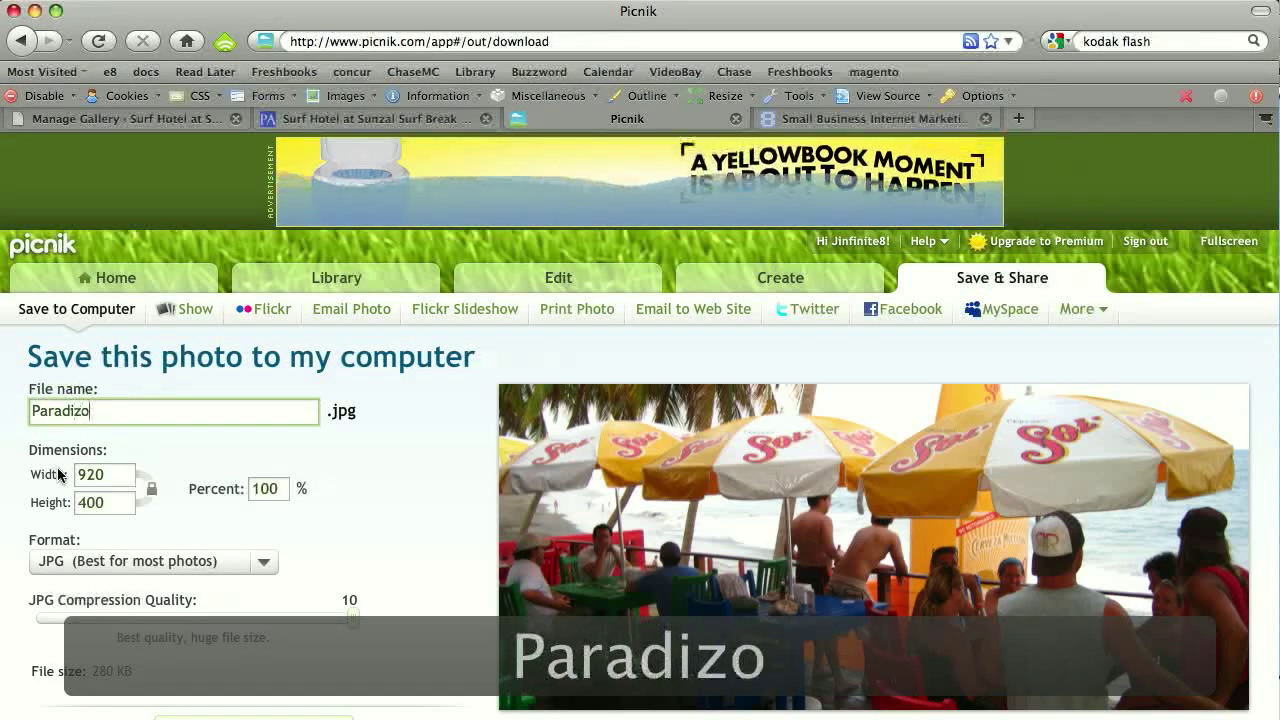
{"action": "type", "text": "-Az"}
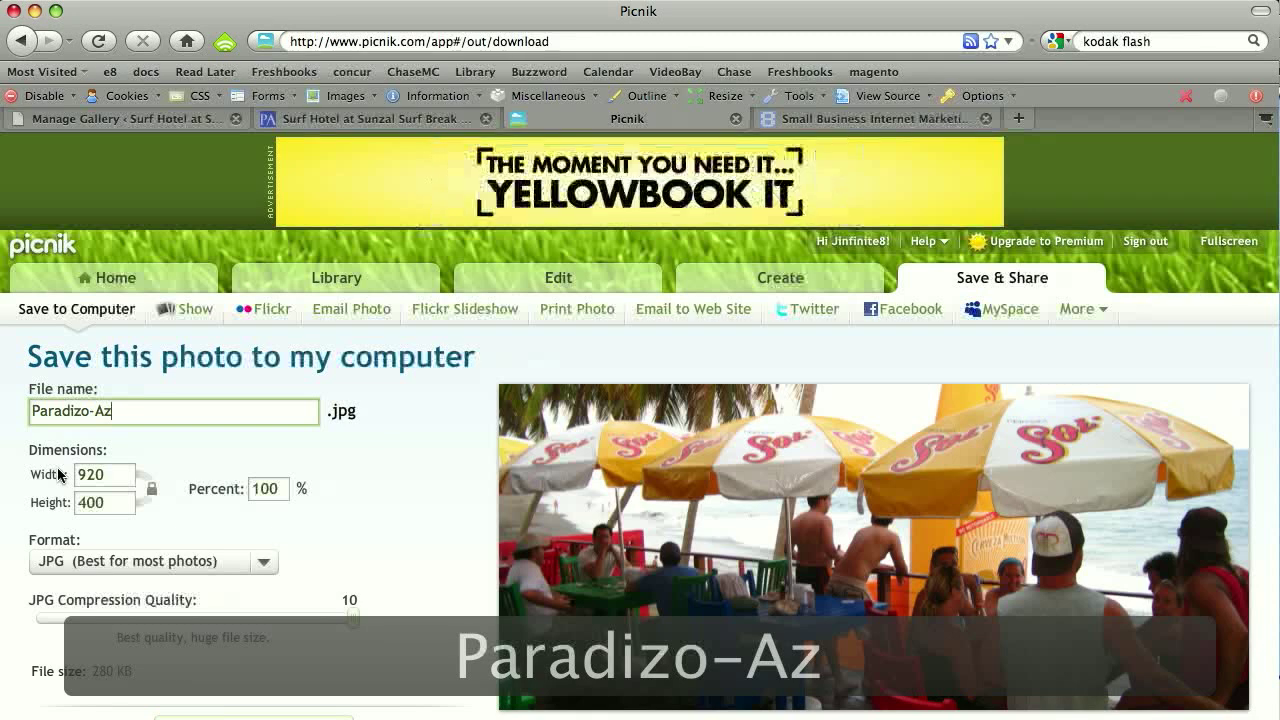
{"action": "key", "text": "BackSpace"}
{"action": "key", "text": "BackSpace"}
{"action": "key", "text": "BackSpace"}
{"action": "type", "text": "Azul "}
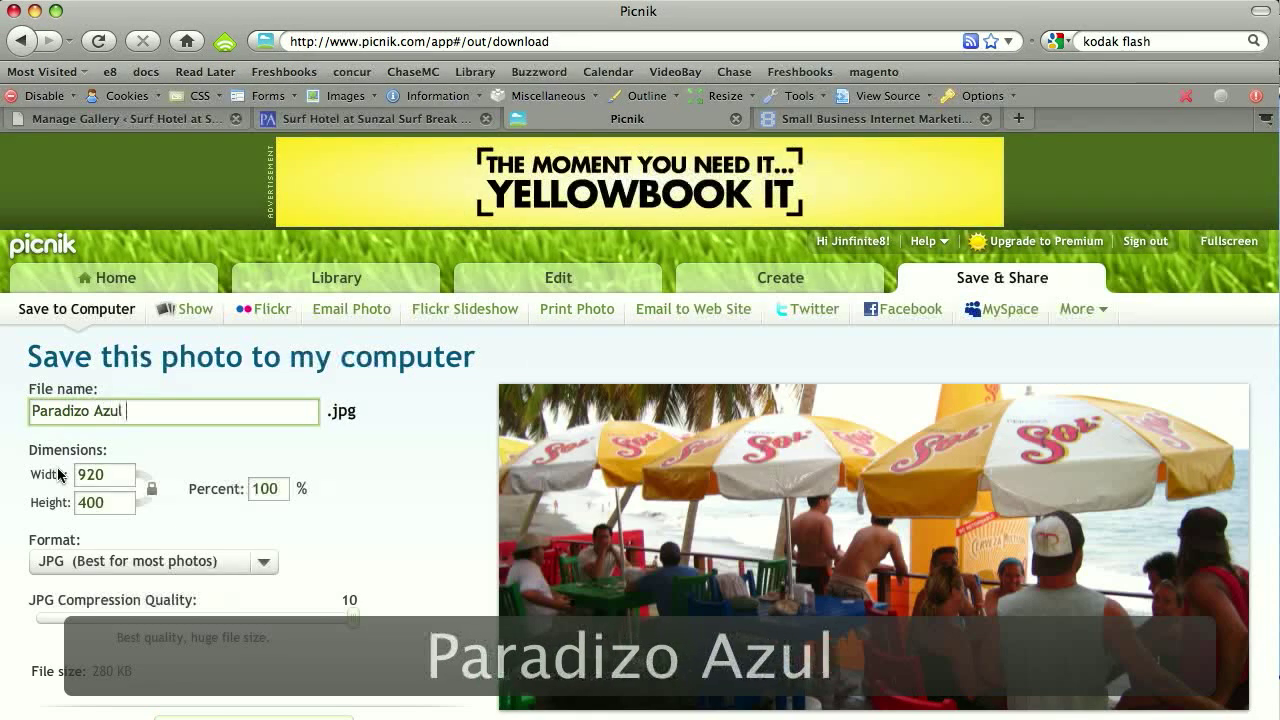
{"action": "type", "text": "Kayu"}
{"action": "key", "text": "BackSpace"}
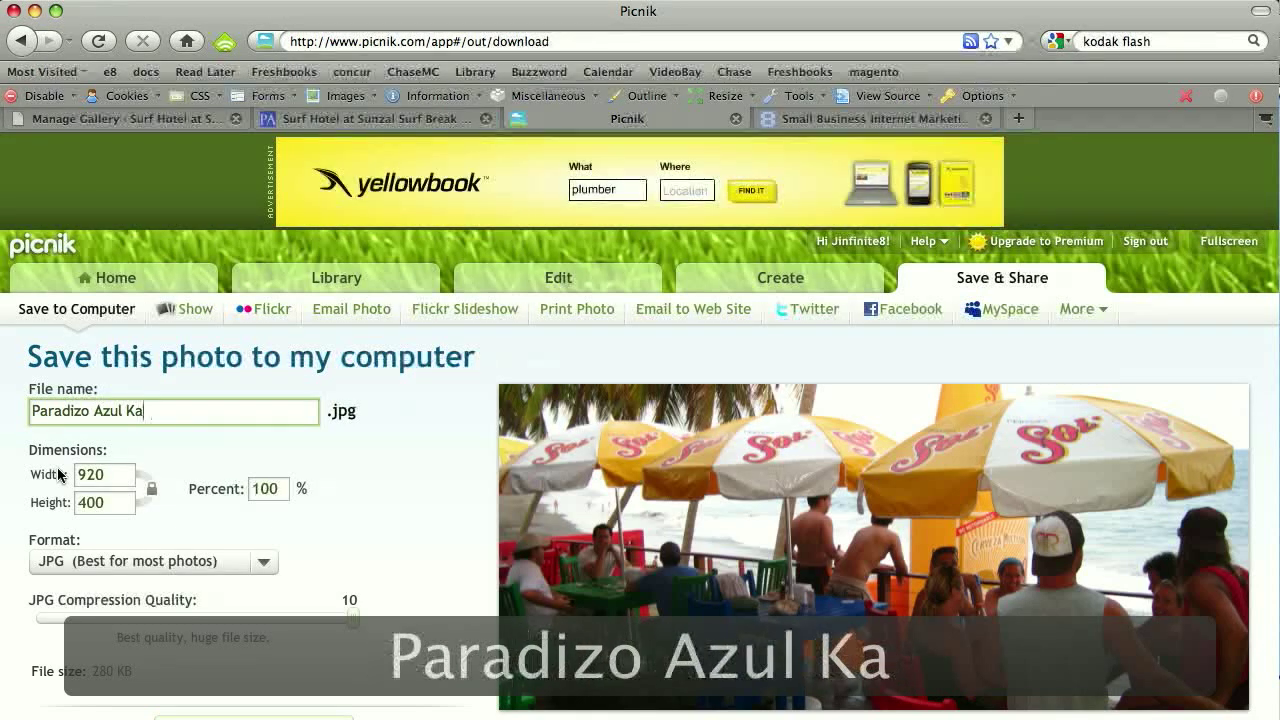
{"action": "type", "text": "yu Surf Bar"}
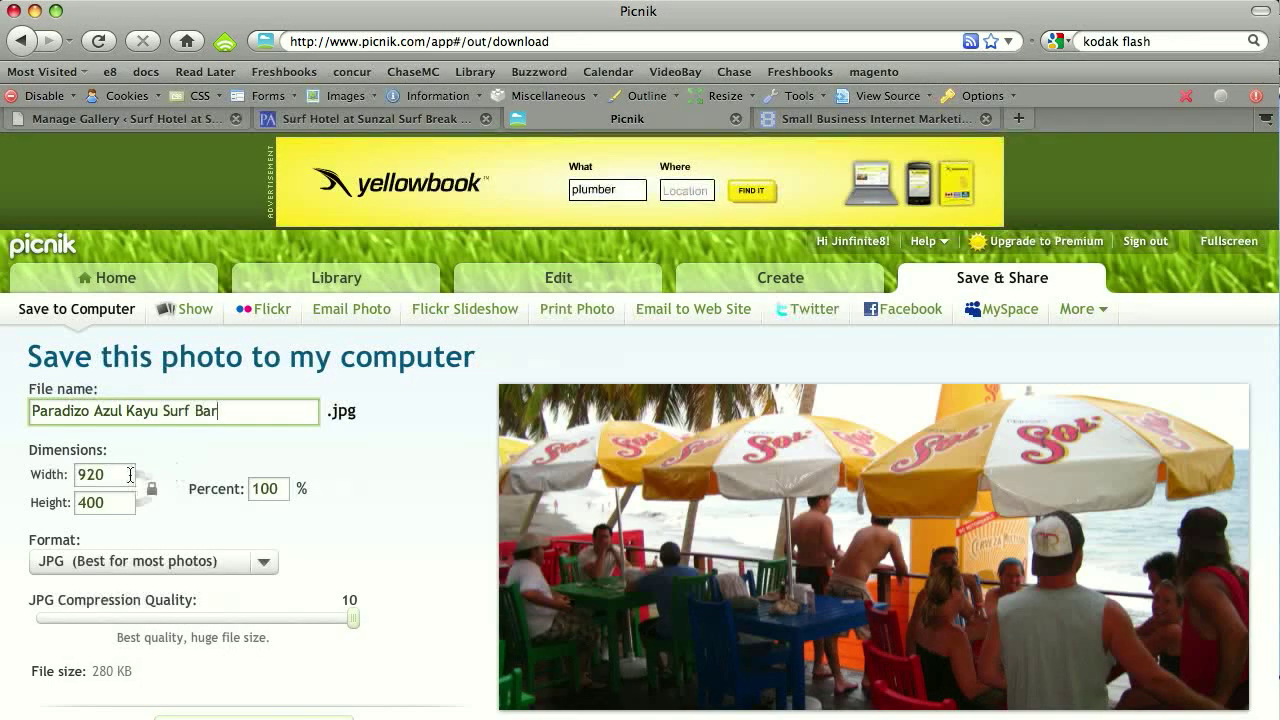
{"action": "left_click", "coordinate": [260, 566]}
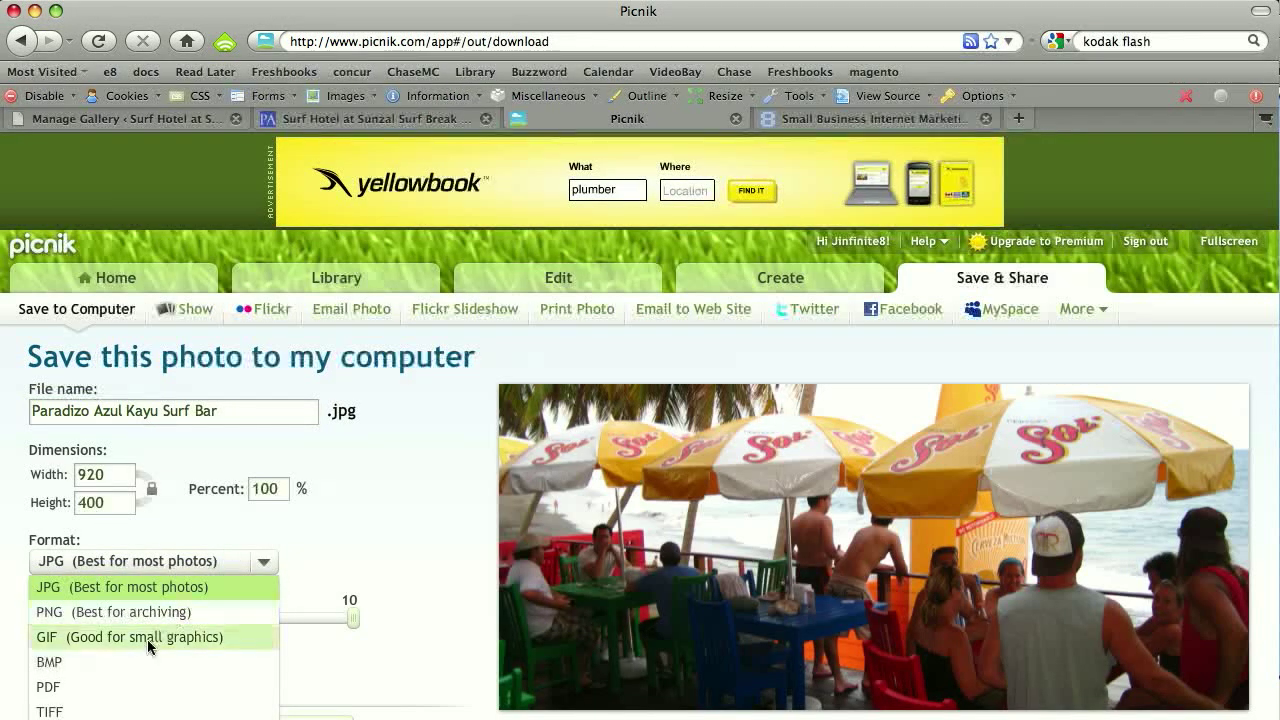
Step: Keep 'JPG (Best for most photos)' as the save format
{"action": "left_click", "coordinate": [167, 587]}
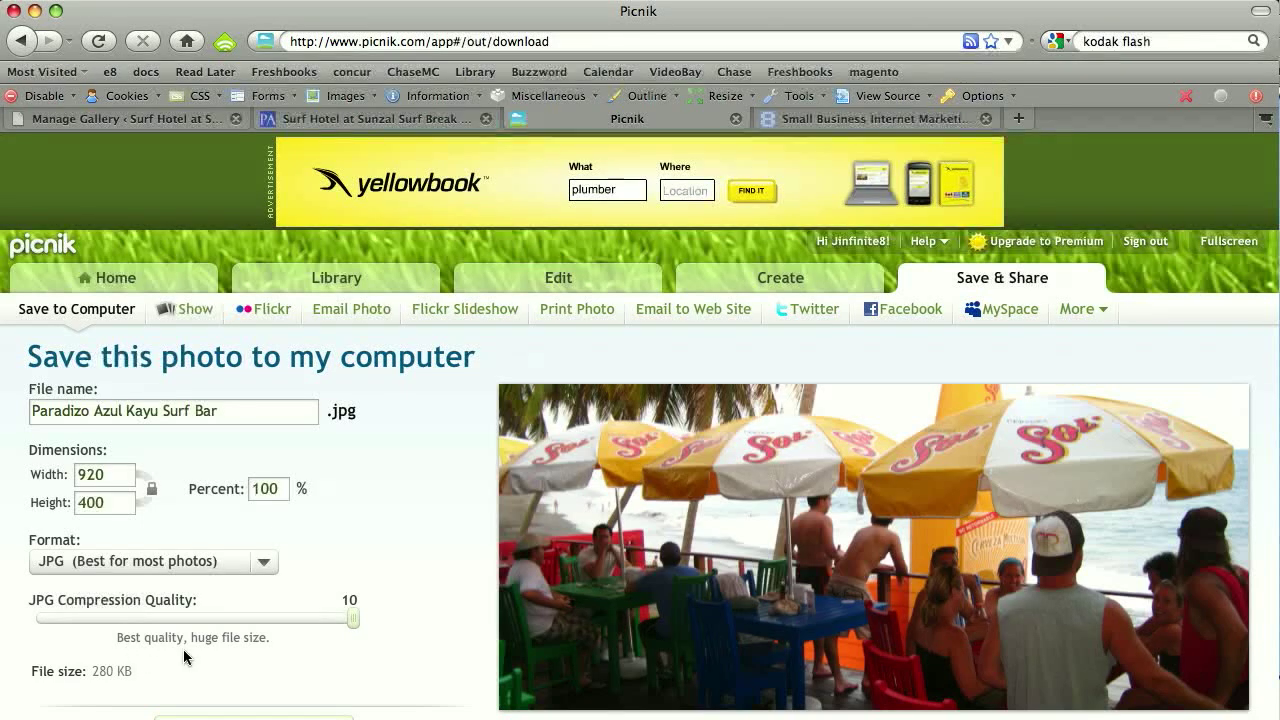
{"action": "left_click", "coordinate": [351, 620]}
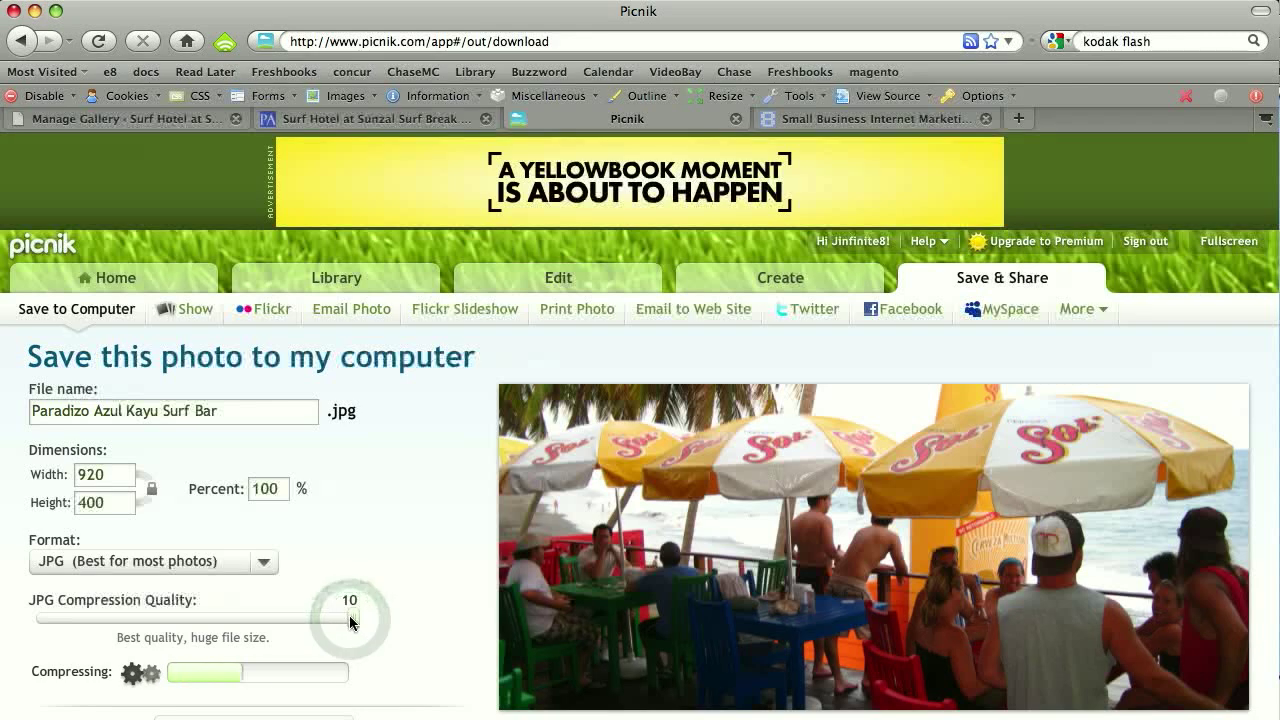
Step: Lower JPG compression quality from 10 to 6, cutting the file to 85.7 KB, and save
{"action": "left_click", "coordinate": [349, 617]}
{"action": "left_click_drag", "start_coordinate": [335, 620], "coordinate": [327, 621]}
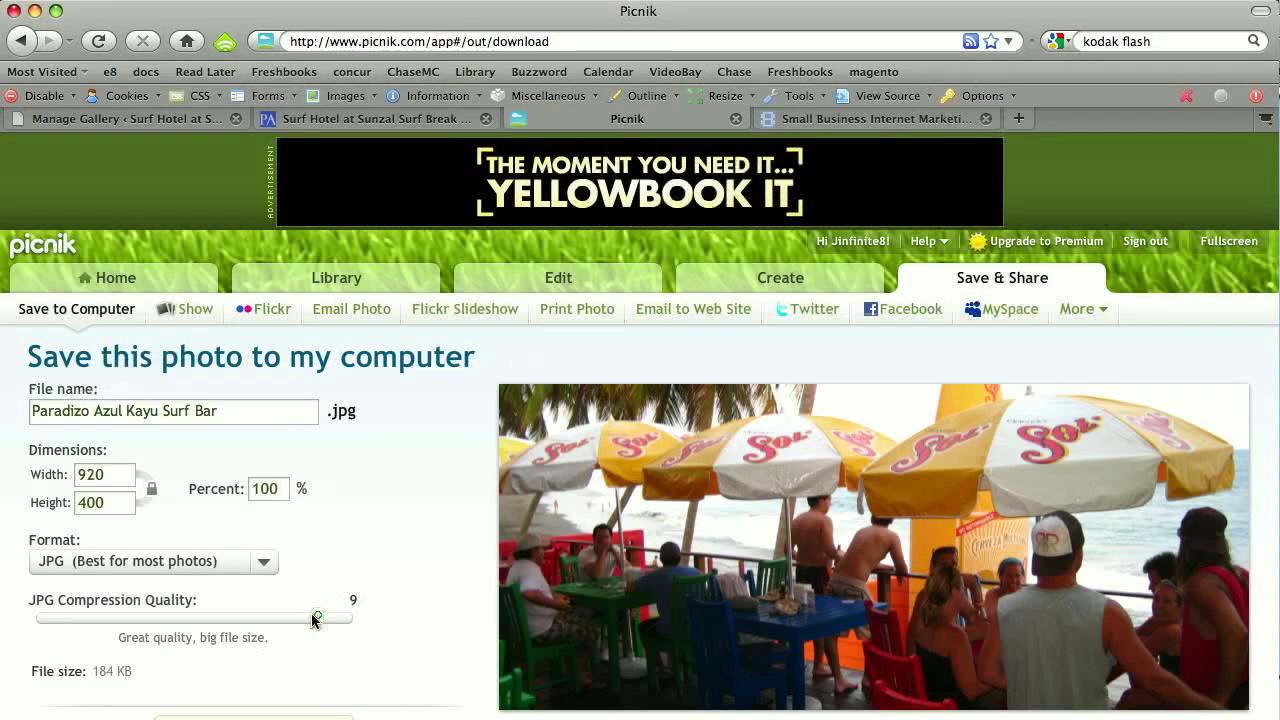
{"action": "left_click_drag", "start_coordinate": [313, 620], "coordinate": [284, 620]}
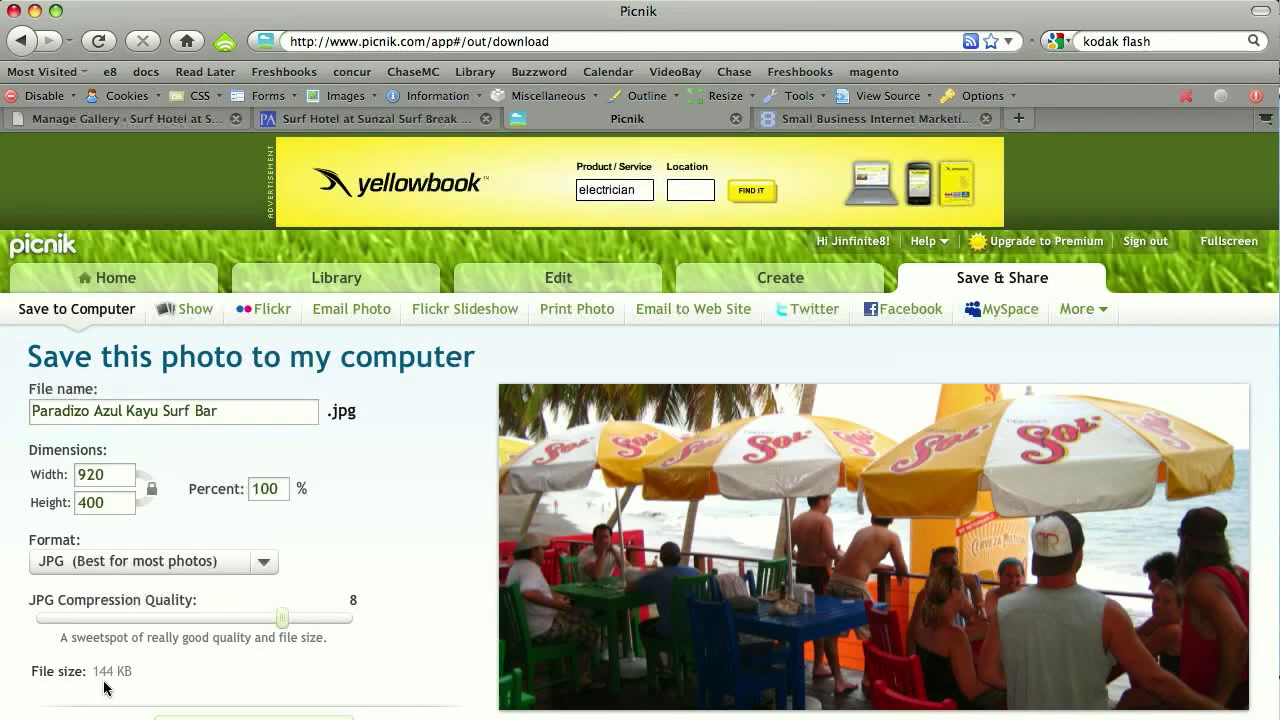
{"action": "left_click", "coordinate": [248, 617]}
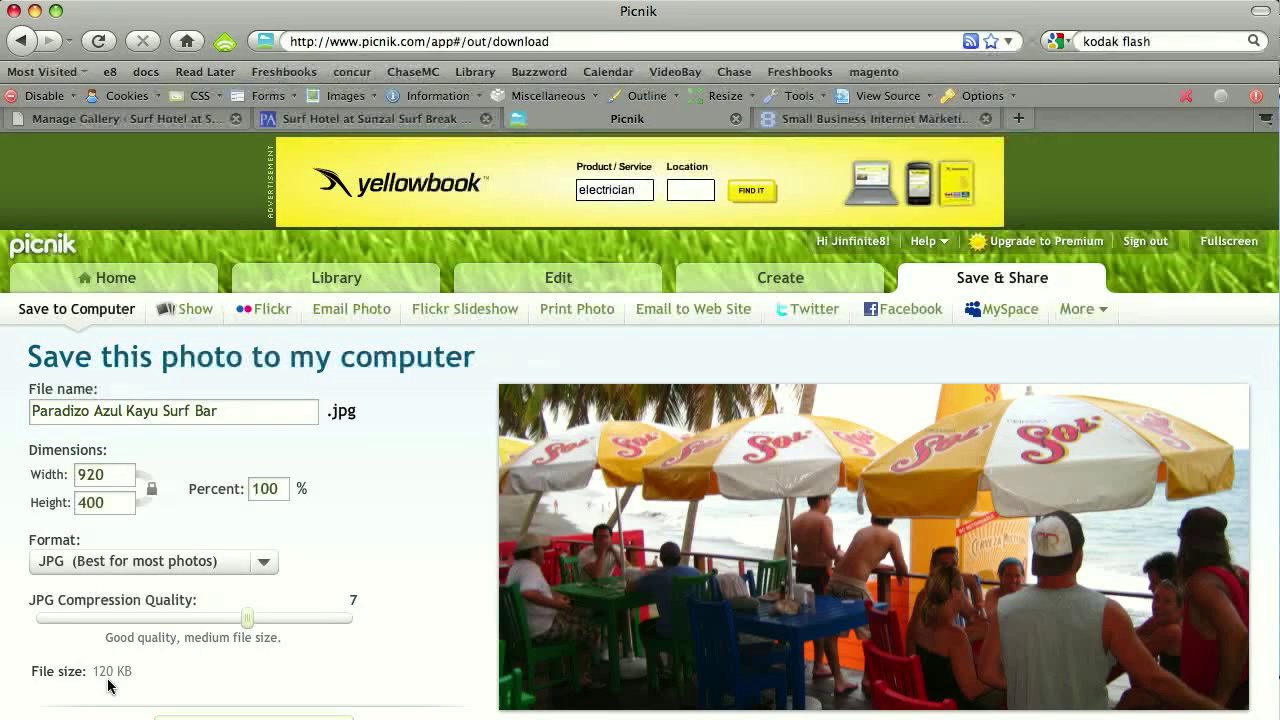
{"action": "left_click", "coordinate": [211, 618]}
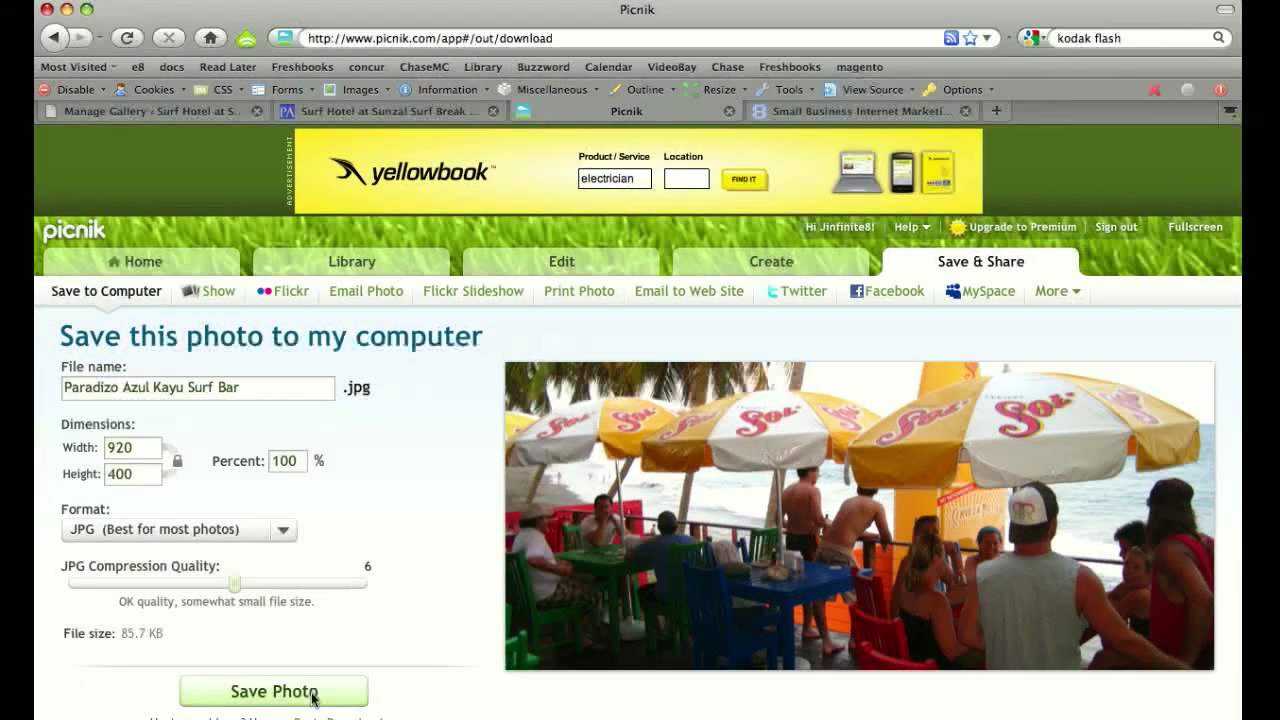
{"action": "left_click", "coordinate": [312, 697]}
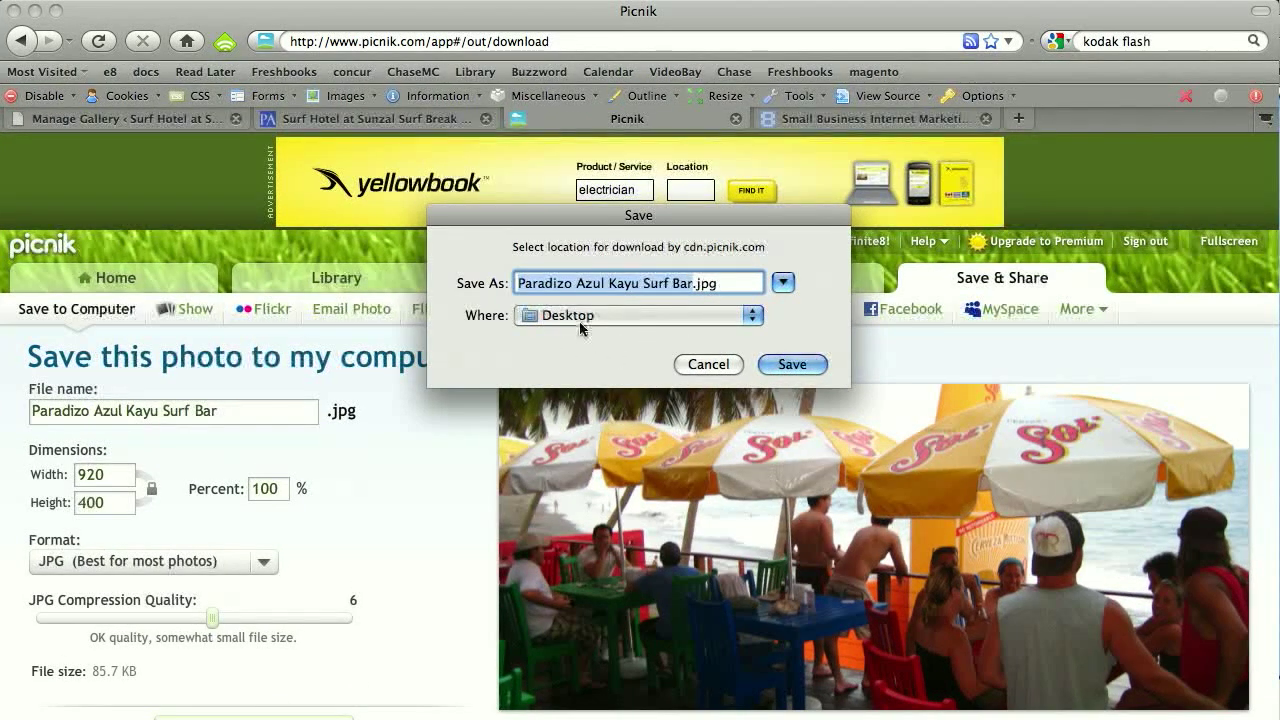
Step: Save Paradizo Azul Kayu Surf Bar.jpg to the Desktop and return to the resort site tab
{"action": "left_click", "coordinate": [775, 366]}
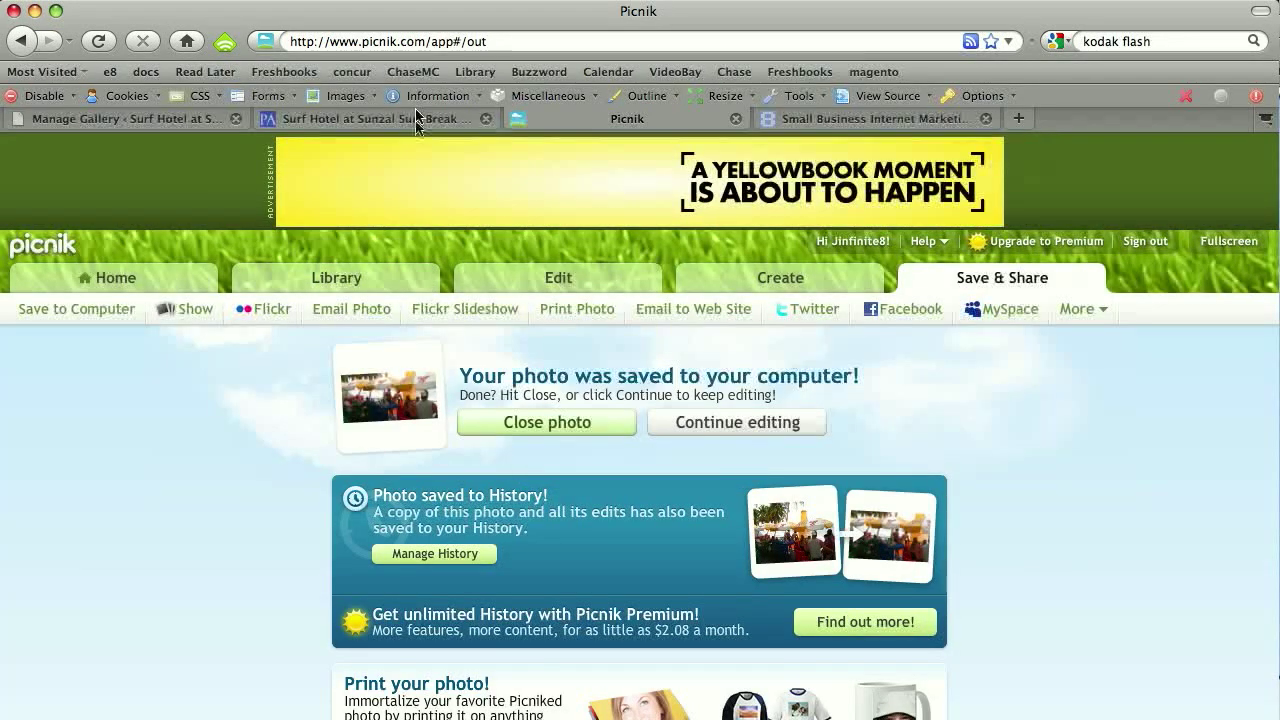
{"action": "left_click", "coordinate": [418, 124]}
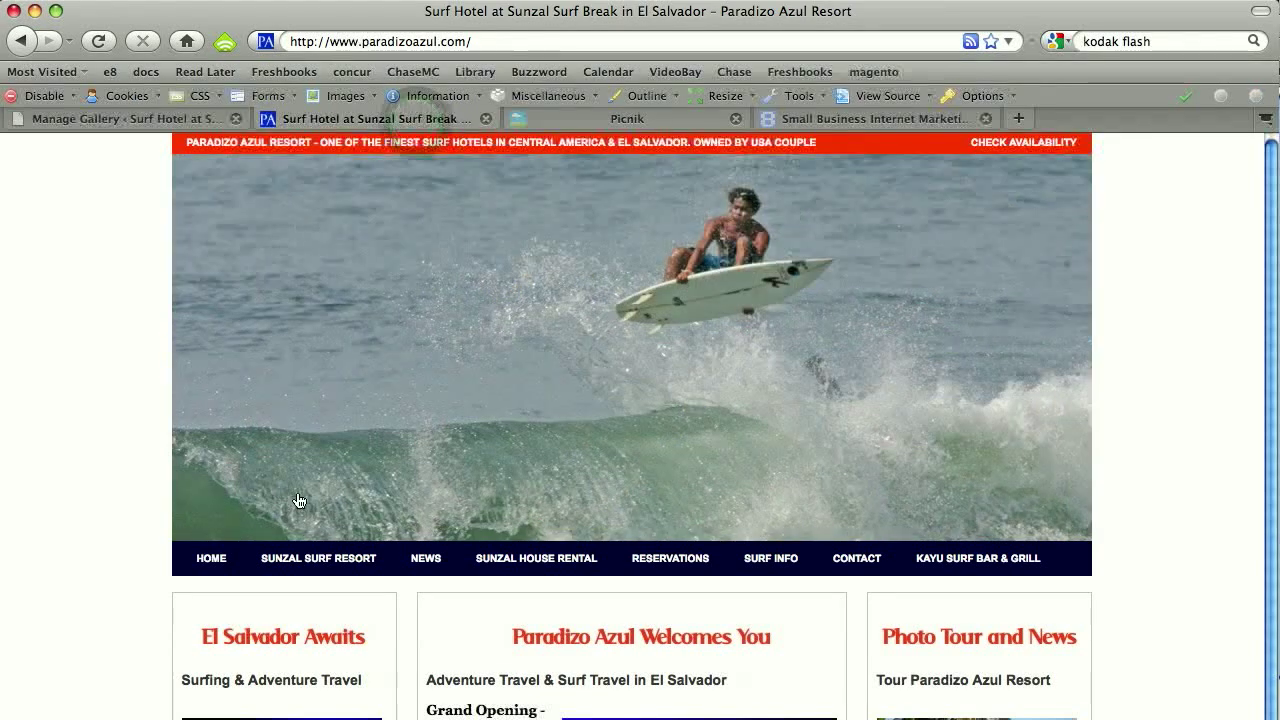